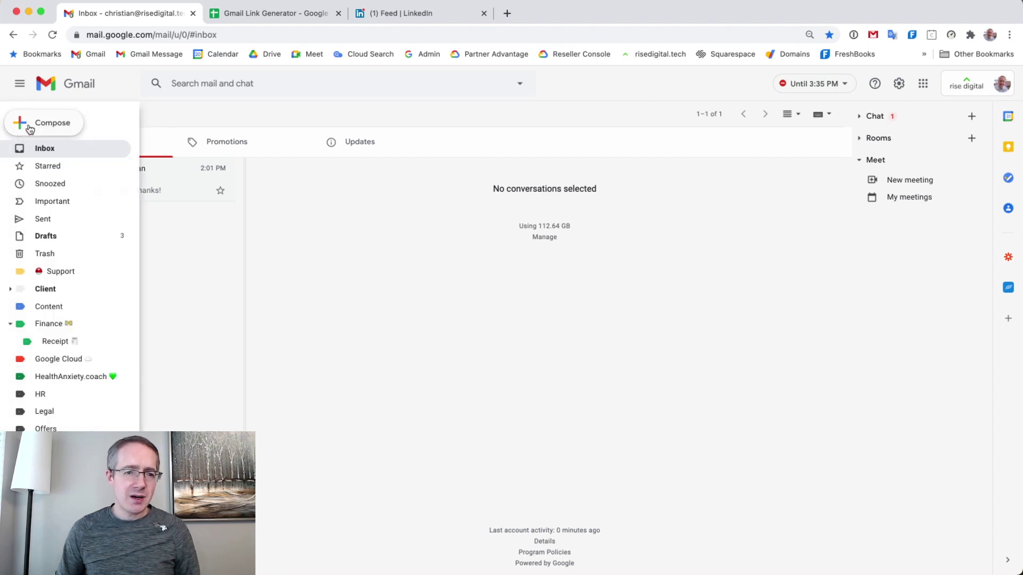
Write a test draft with subject 'my subject' and body 'lorem', then discard it.
mouse_move(31, 129)
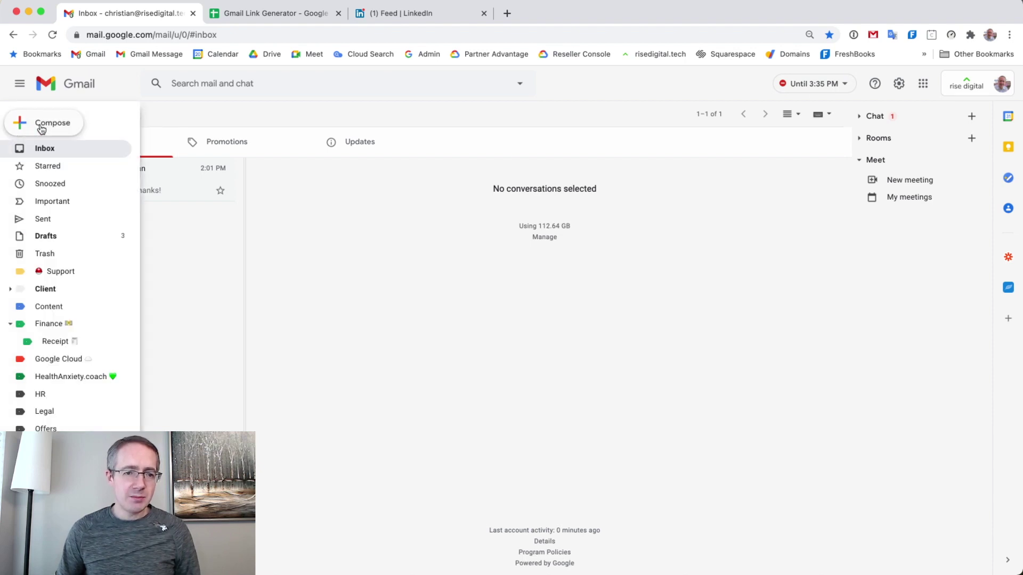
click(41, 130)
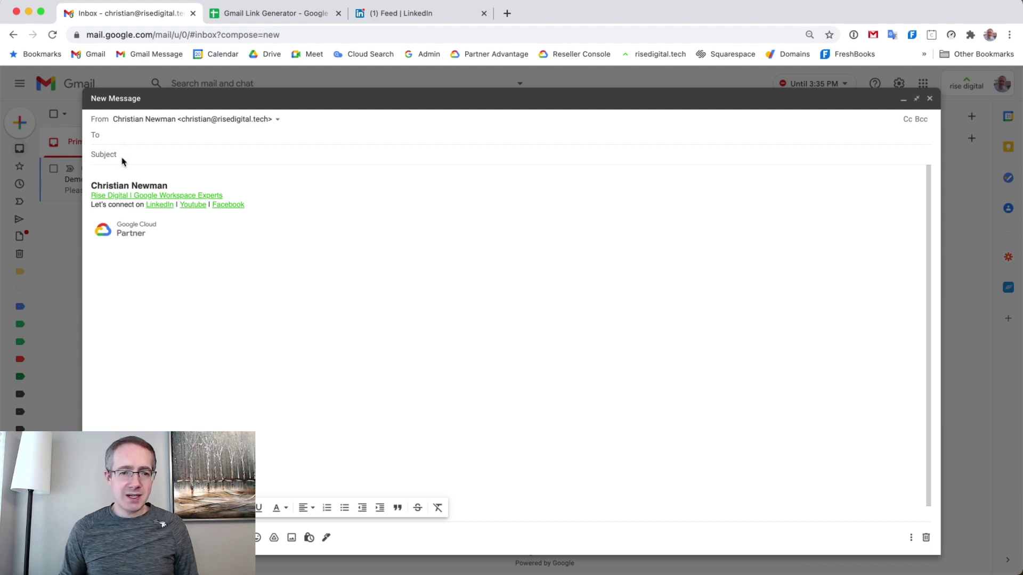
click(122, 158)
text(my s)
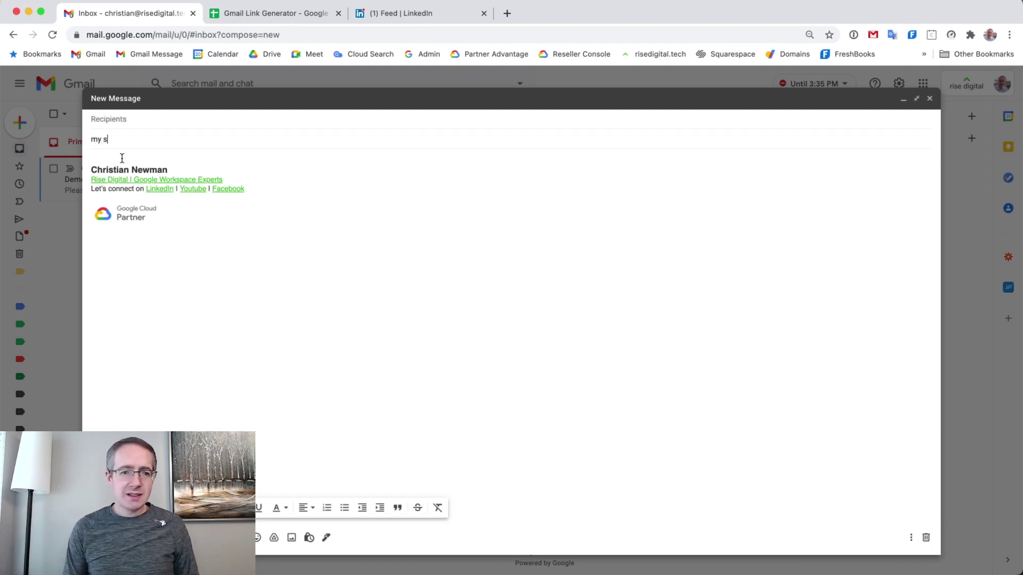
text(ubject)
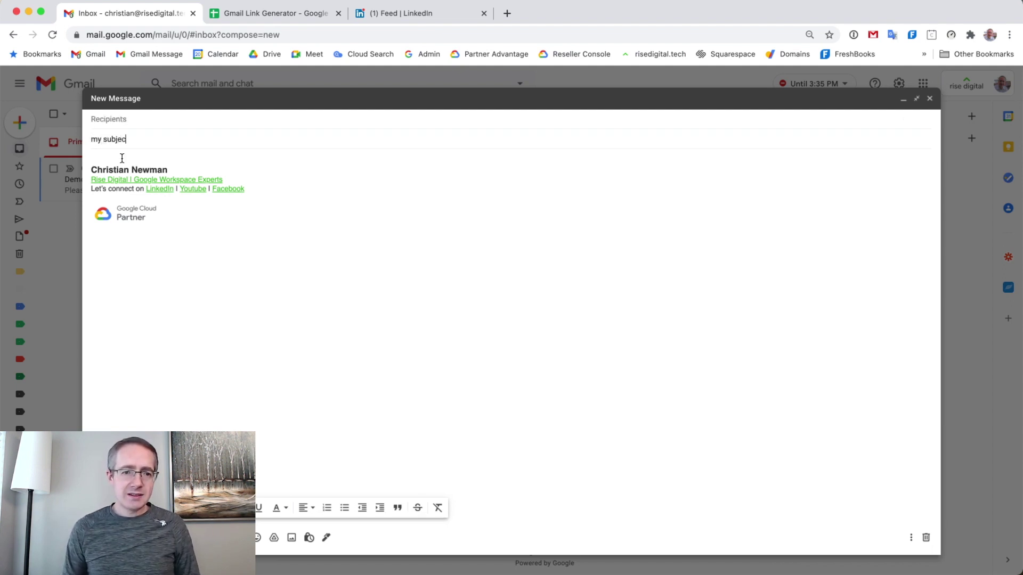
click(129, 155)
text(lorem)
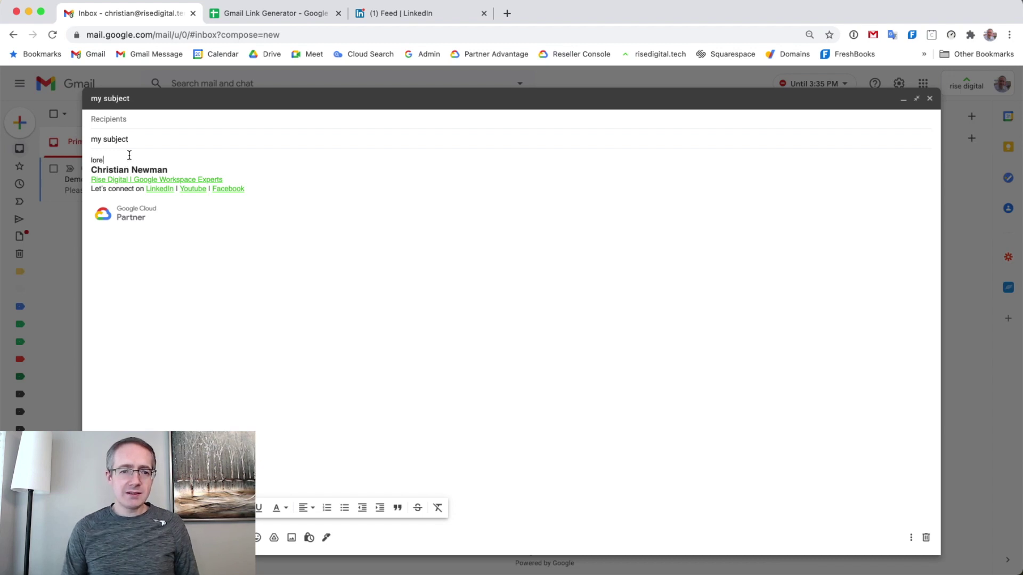
key(Return)
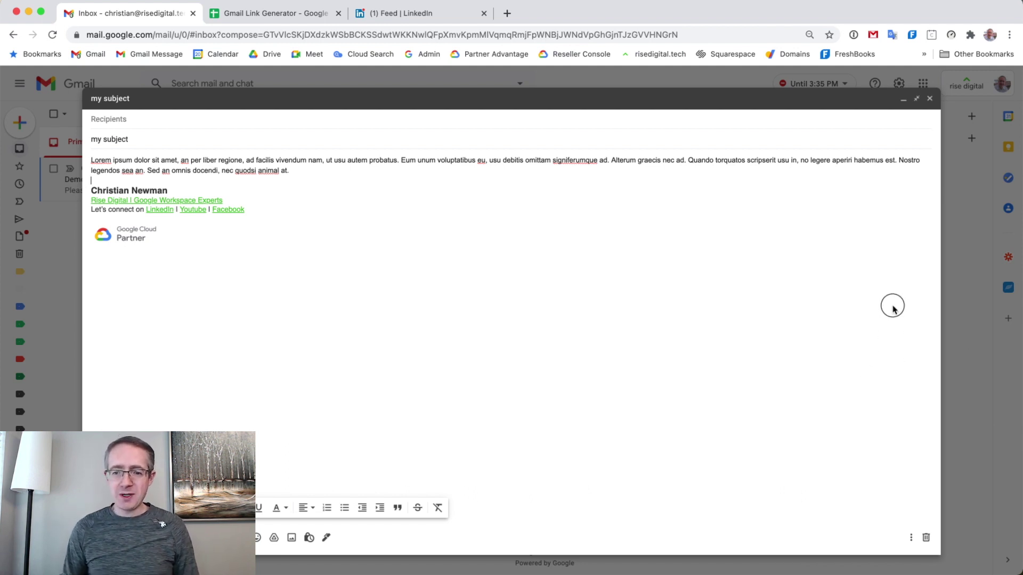
click(926, 539)
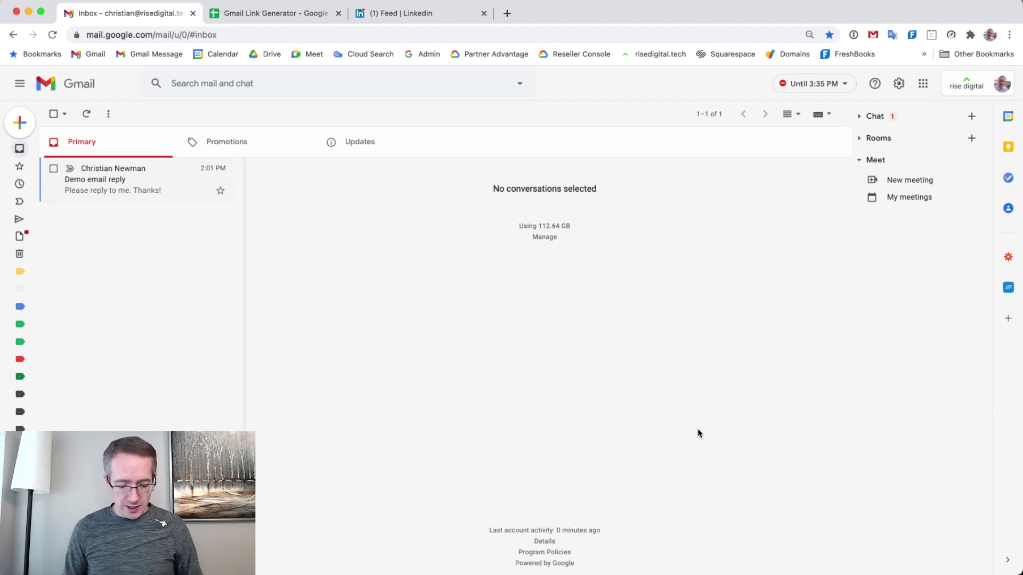
Compose a message to your work-address contact, fill it from the Demo of Gmail Templates template, then discard it.
key(c)
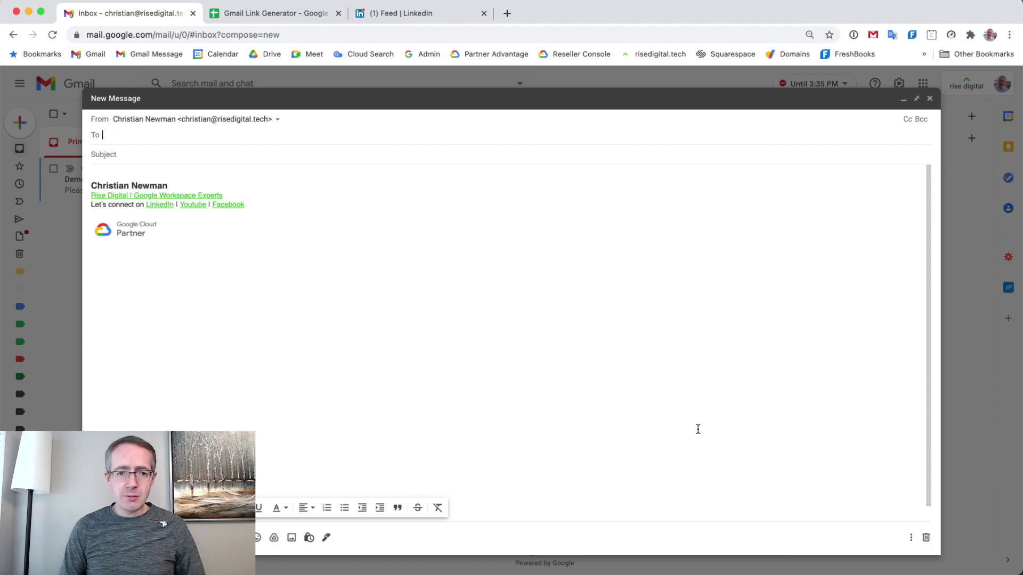
text(christian)
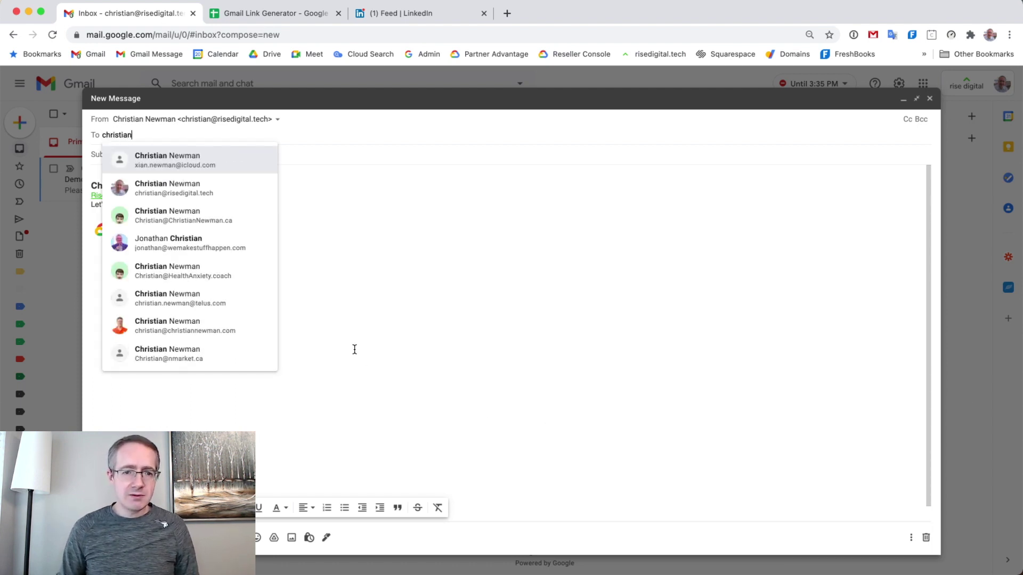
click(199, 192)
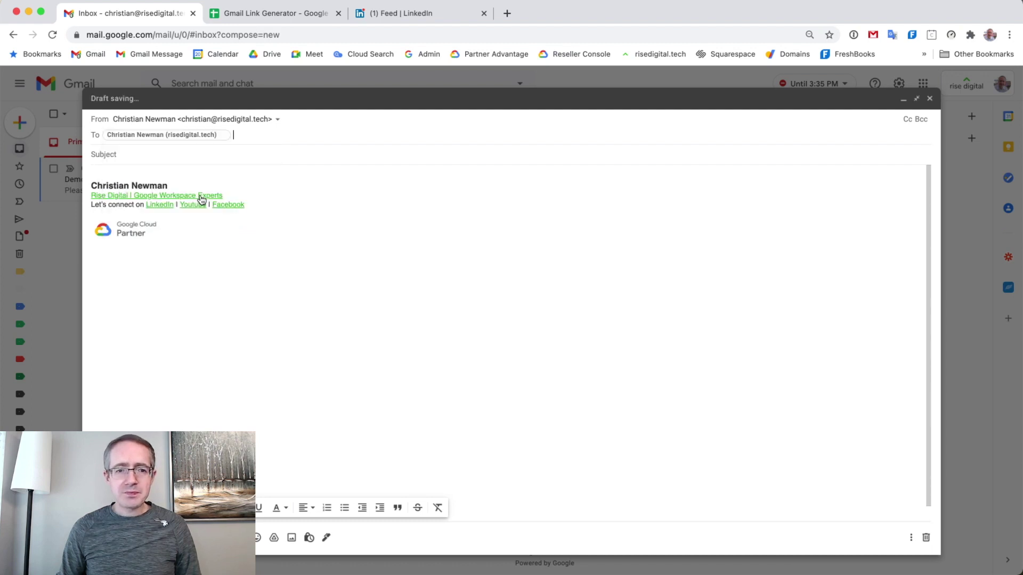
click(170, 155)
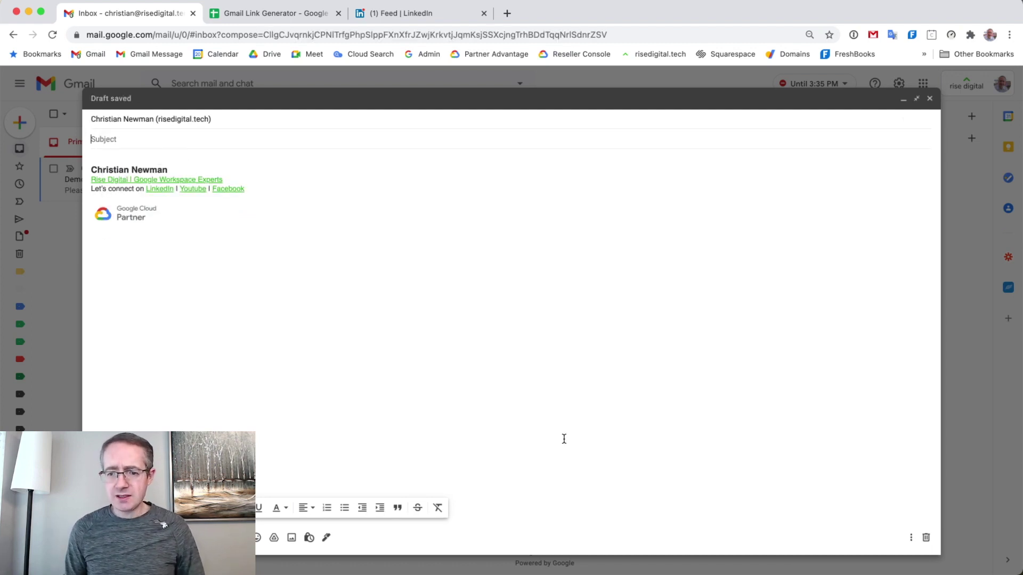
click(911, 540)
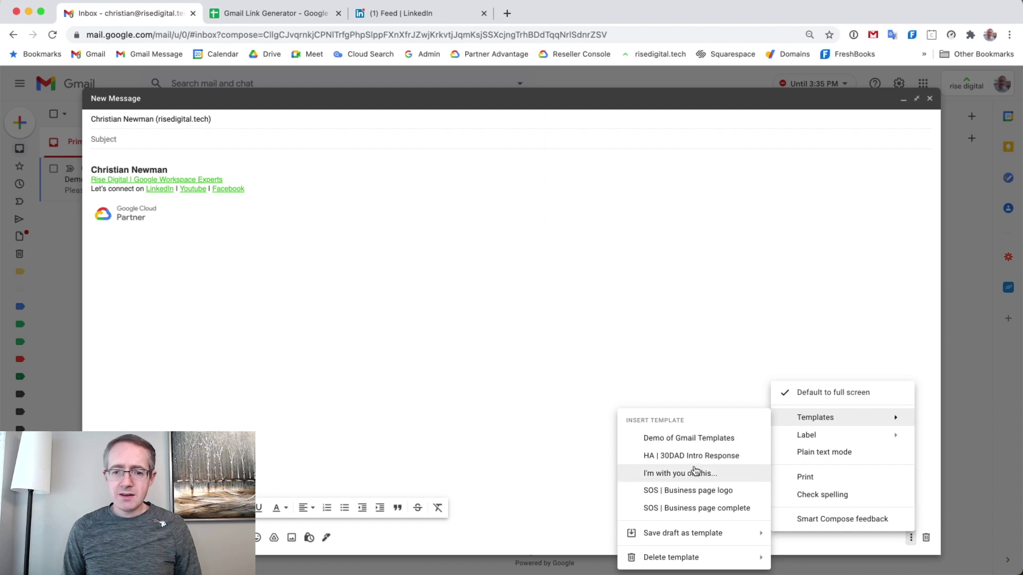
click(690, 437)
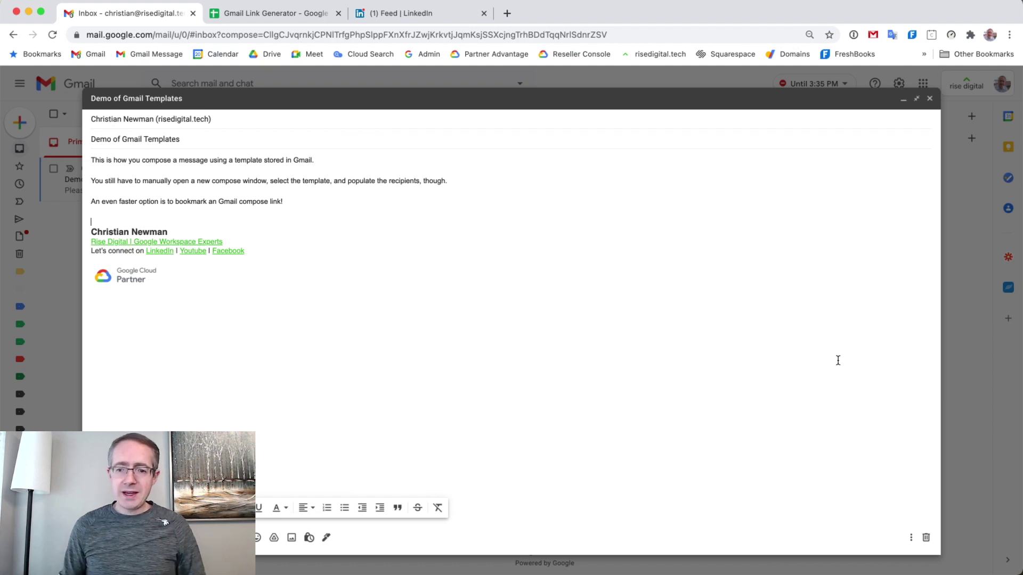
click(925, 538)
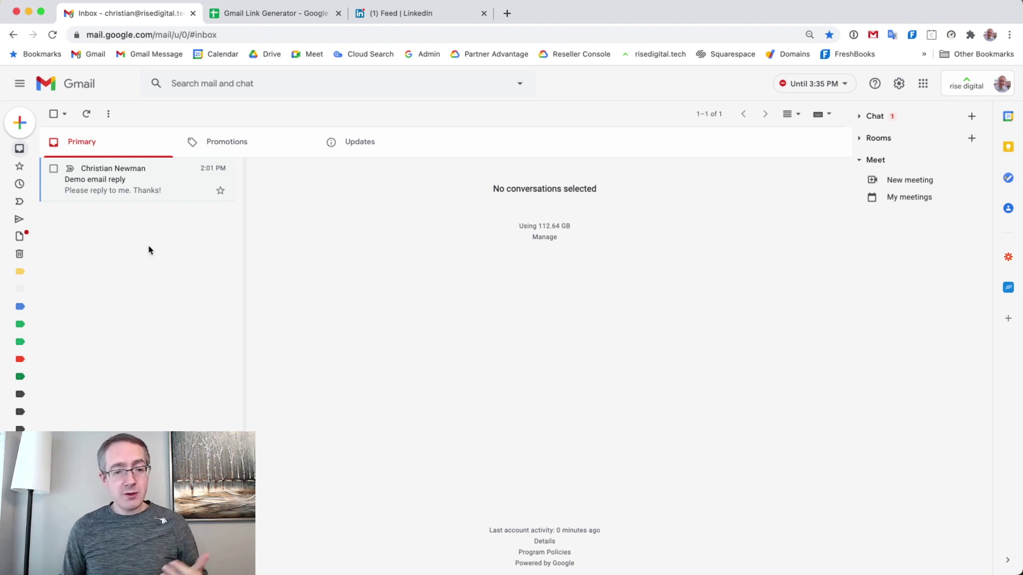
Reply to the Demo email reply conversation using the Demo of Gmail Templates template, then discard the reply.
click(137, 193)
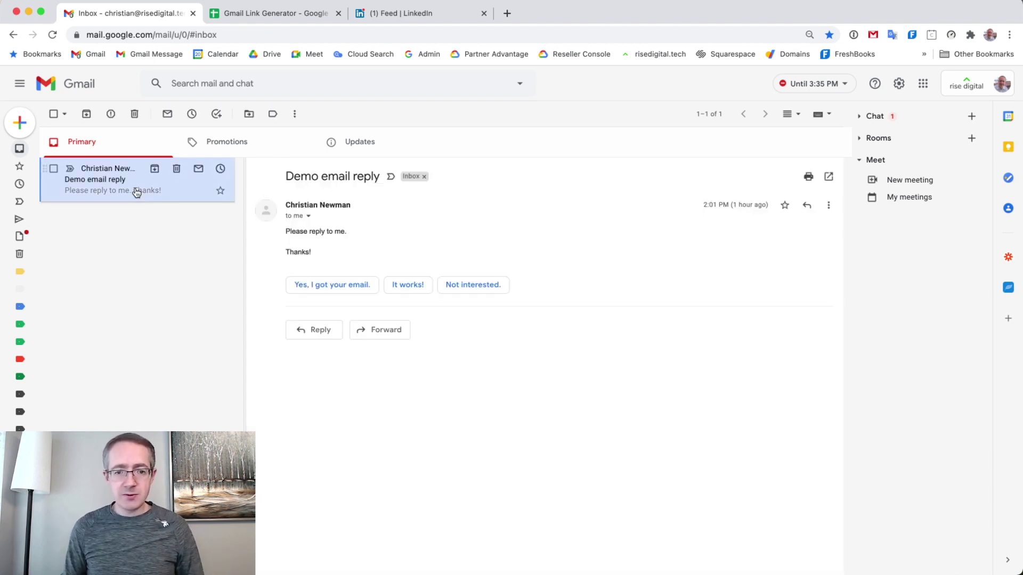
click(313, 334)
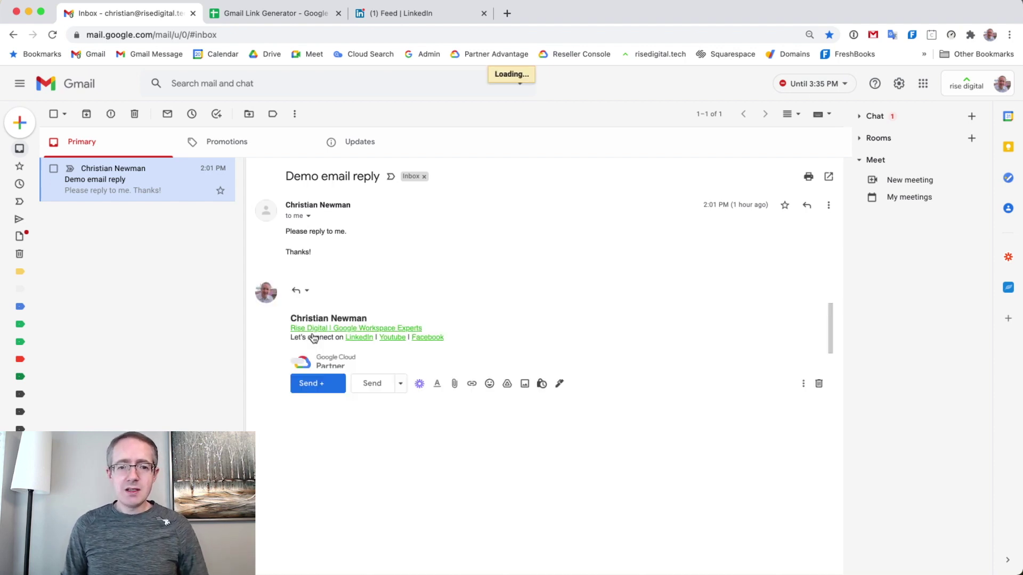
click(803, 421)
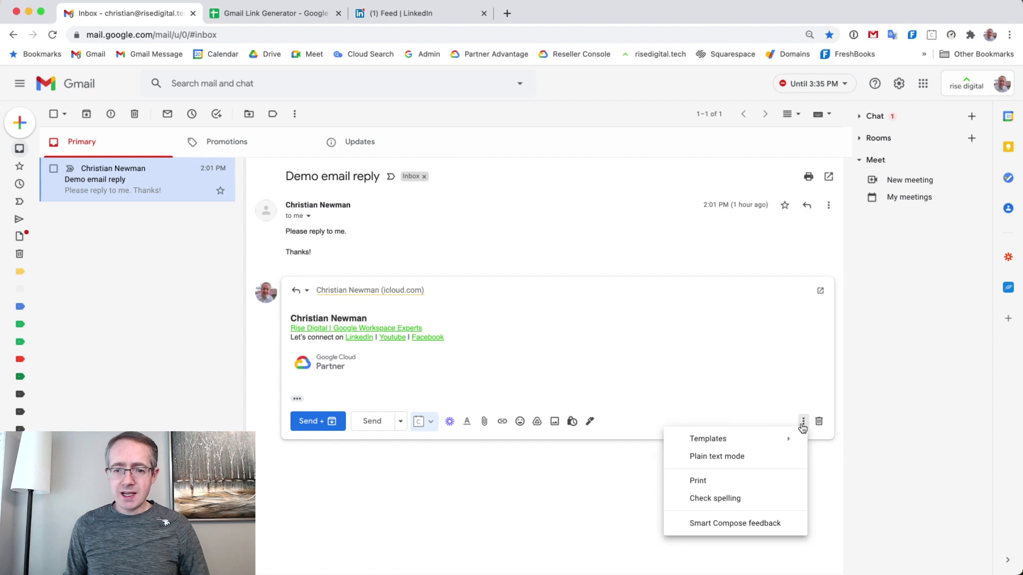
mouse_move(787, 443)
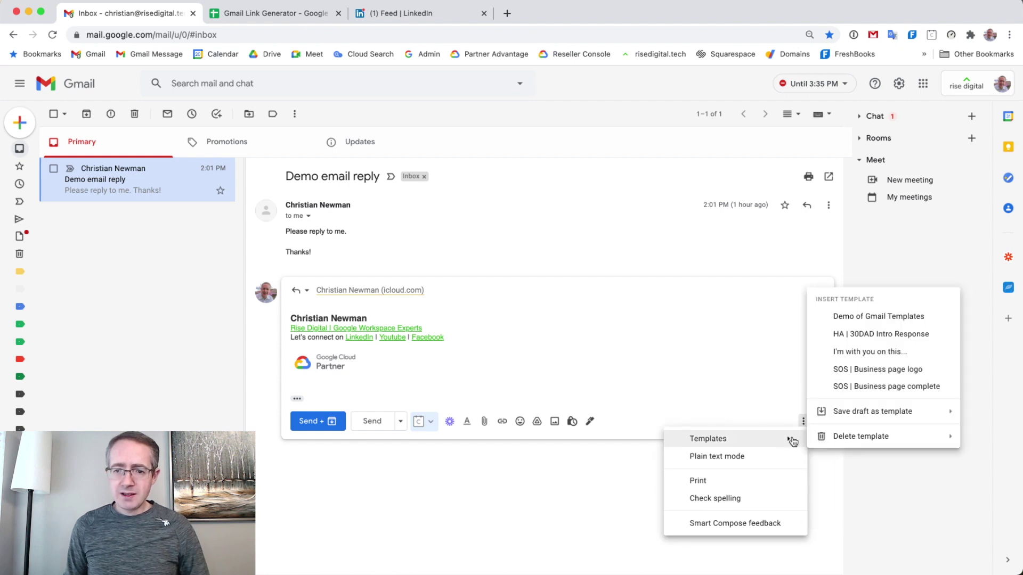
click(843, 320)
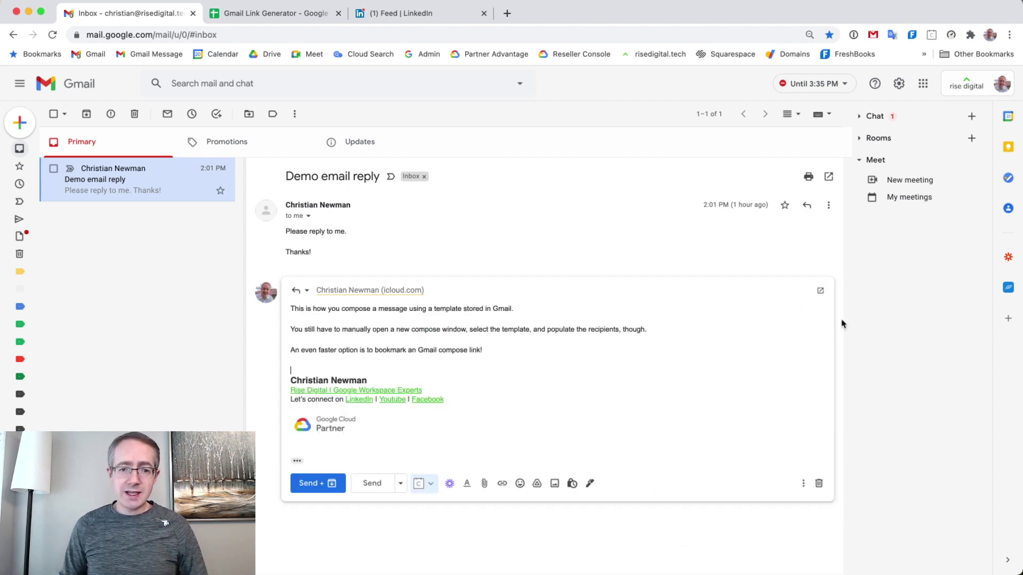
click(819, 483)
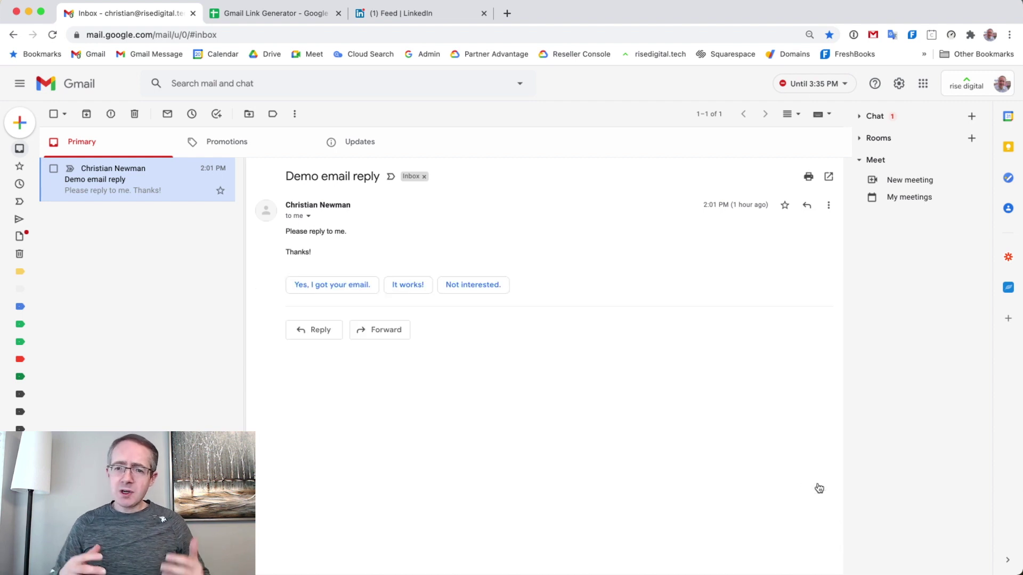
Load the pre-filled compose window from the Gmail Message bookmark on the bookmarks bar.
click(149, 59)
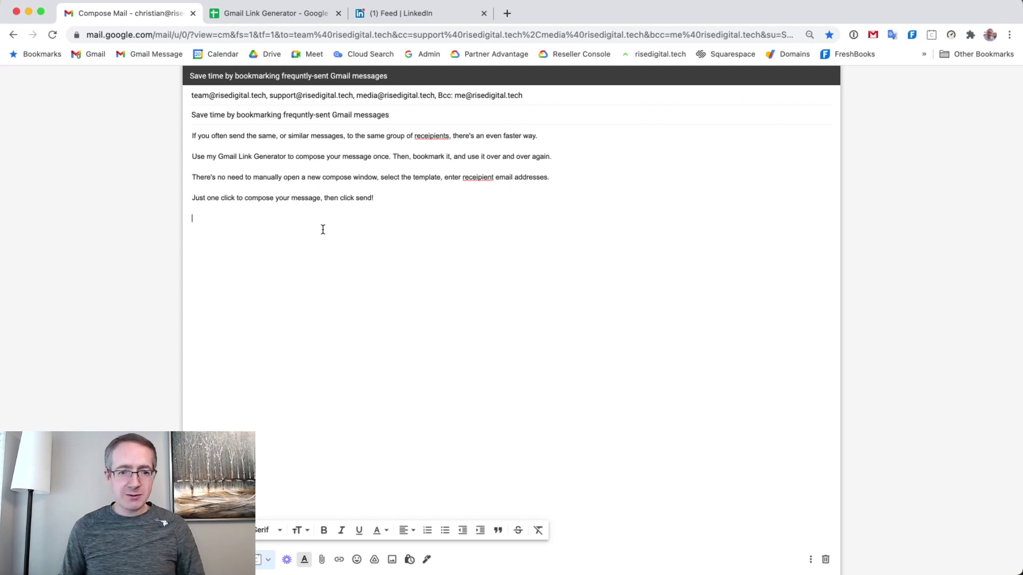
Append the RiseDigital.tech signature below the message body.
click(426, 560)
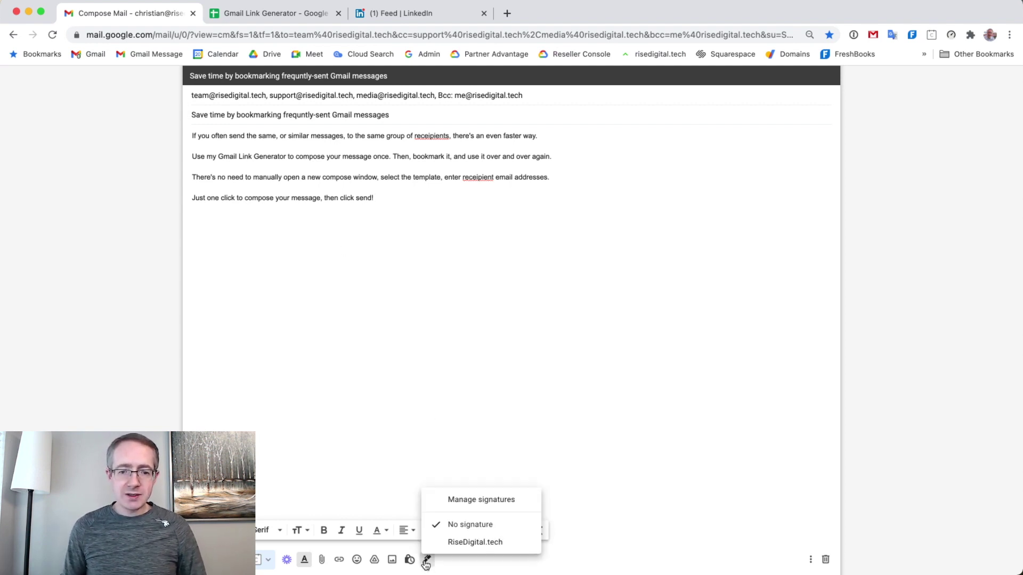
click(442, 543)
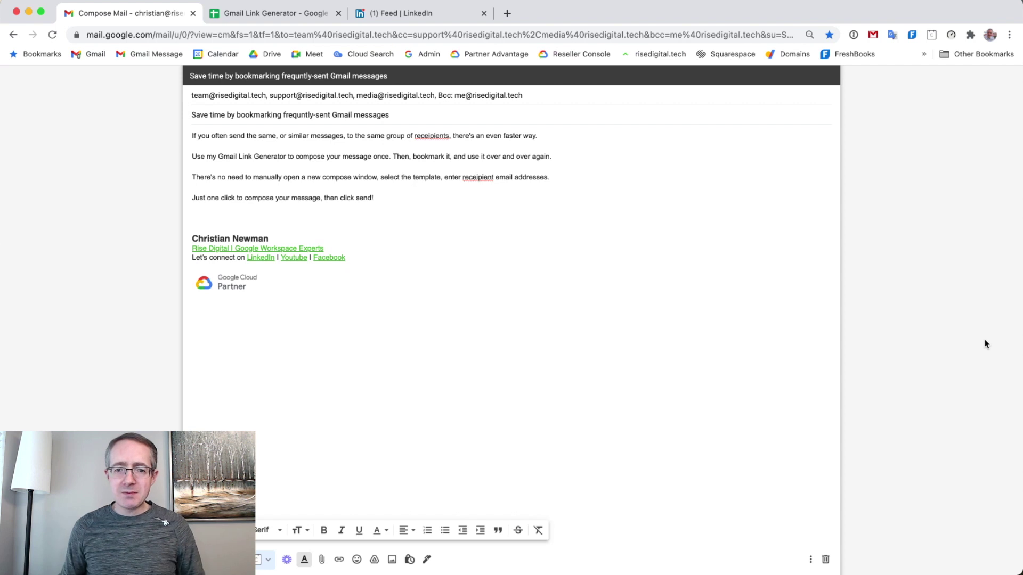
Discard the edited draft, abandoning its changes, and switch to the Gmail Link Generator spreadsheet.
click(825, 562)
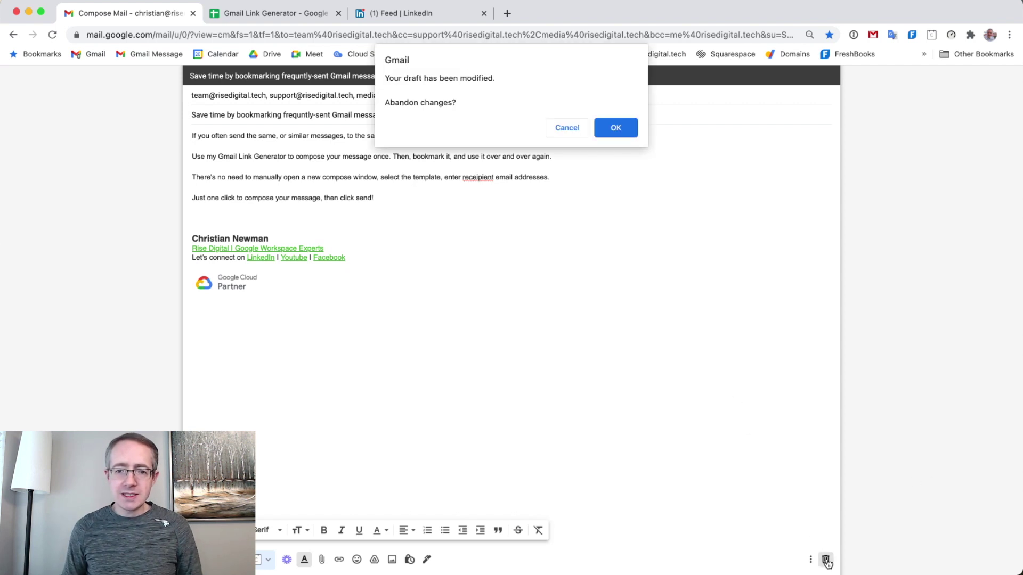
click(617, 133)
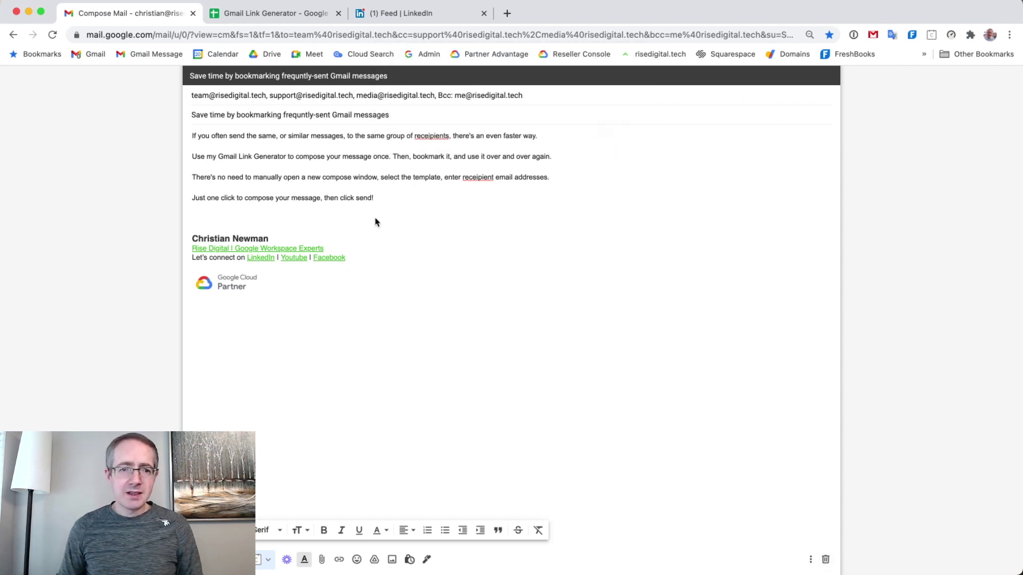
click(265, 14)
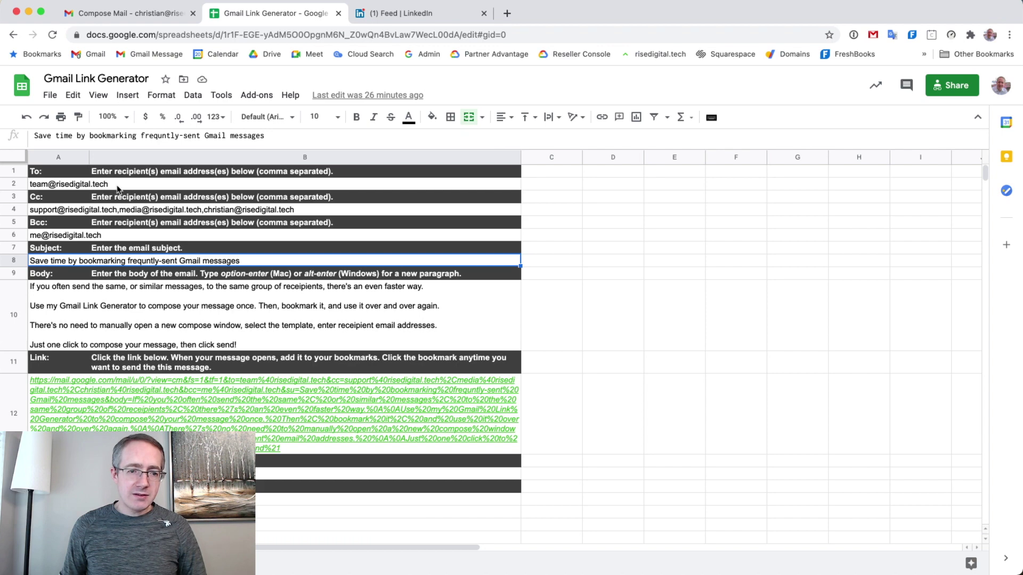
Inspect the To, Cc, Bcc, subject and multi-line body entries in rows 2 to 10.
click(117, 189)
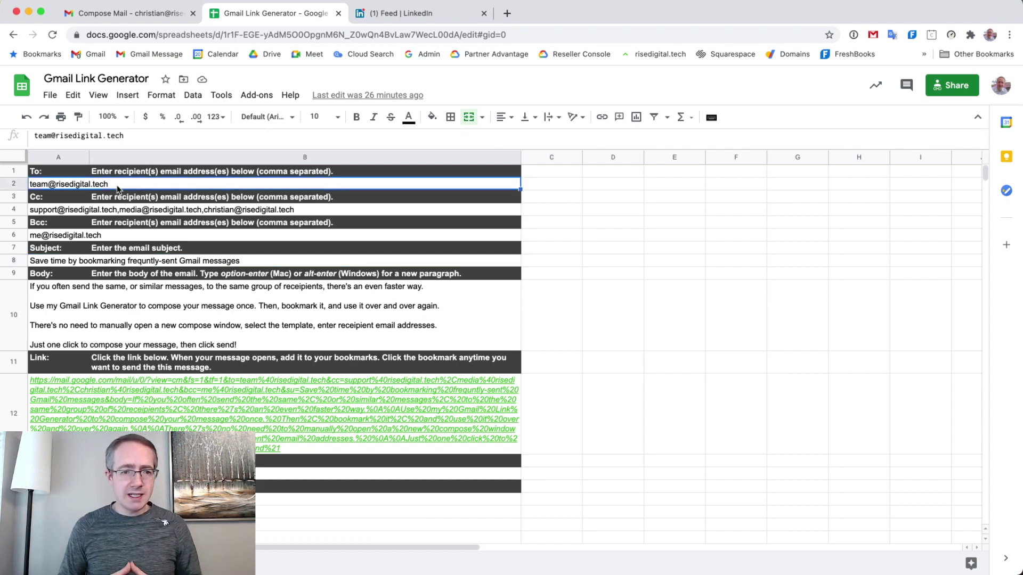
click(121, 213)
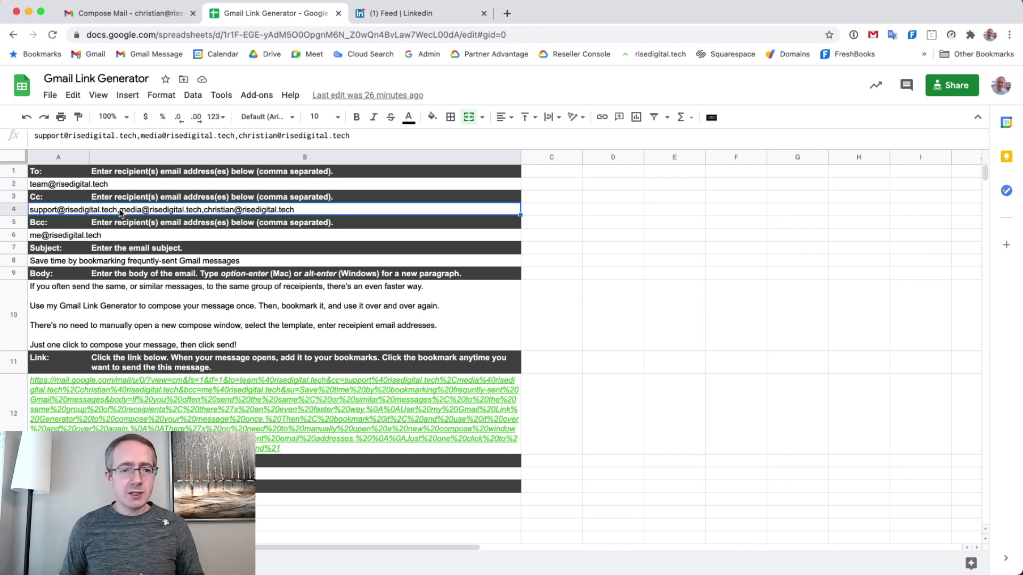
click(125, 238)
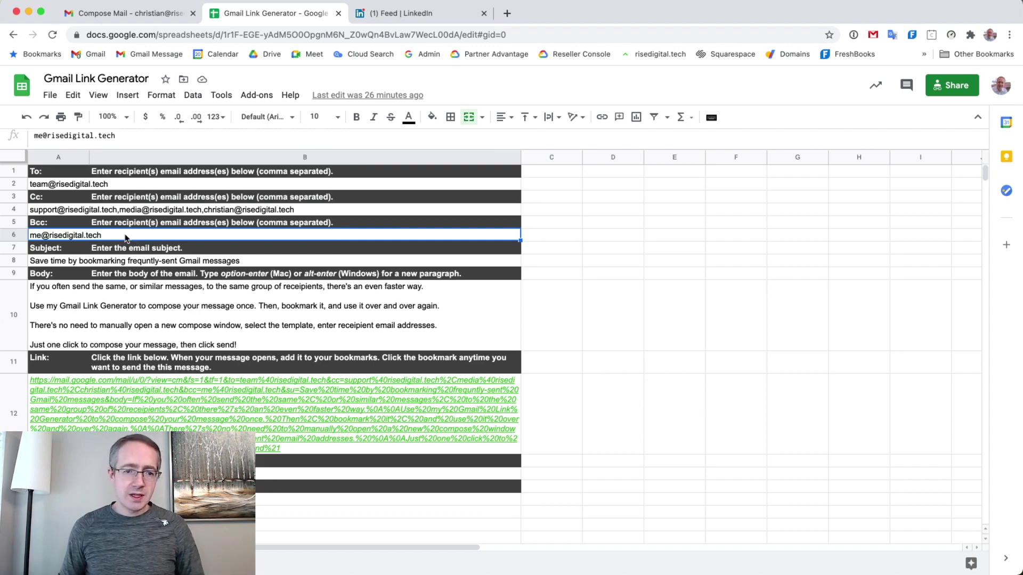
click(145, 262)
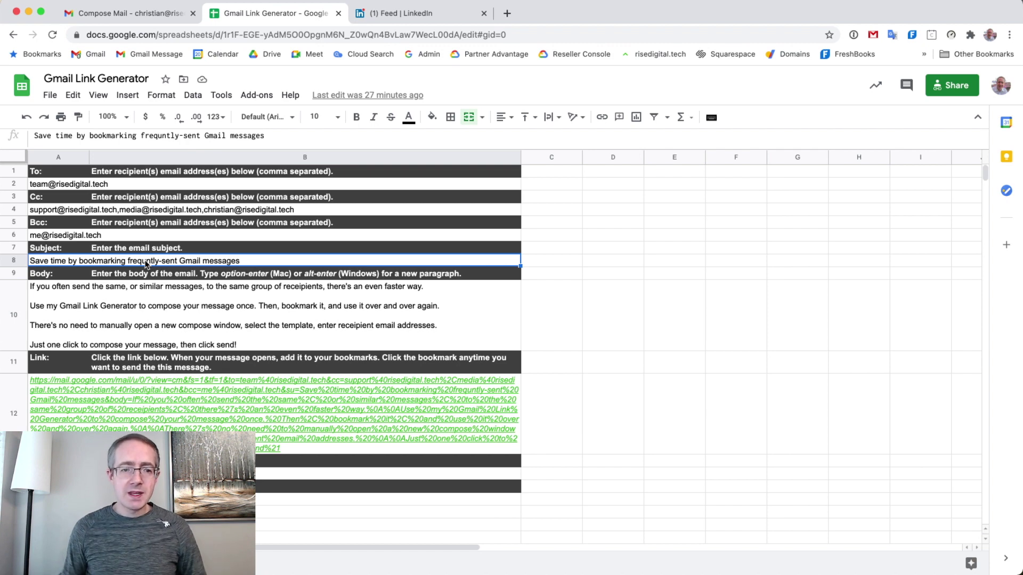
click(142, 339)
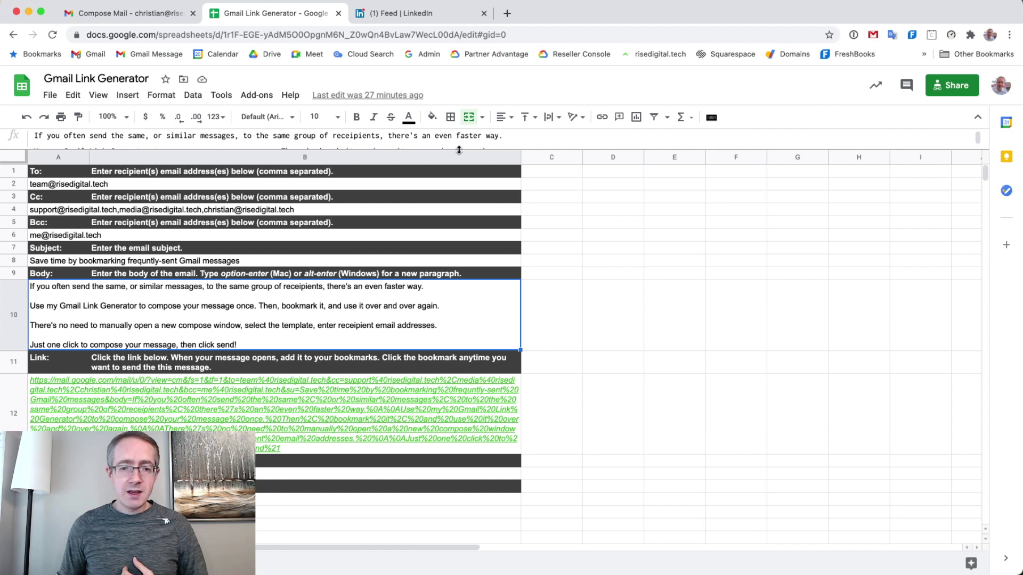
drag(458, 150, 461, 222)
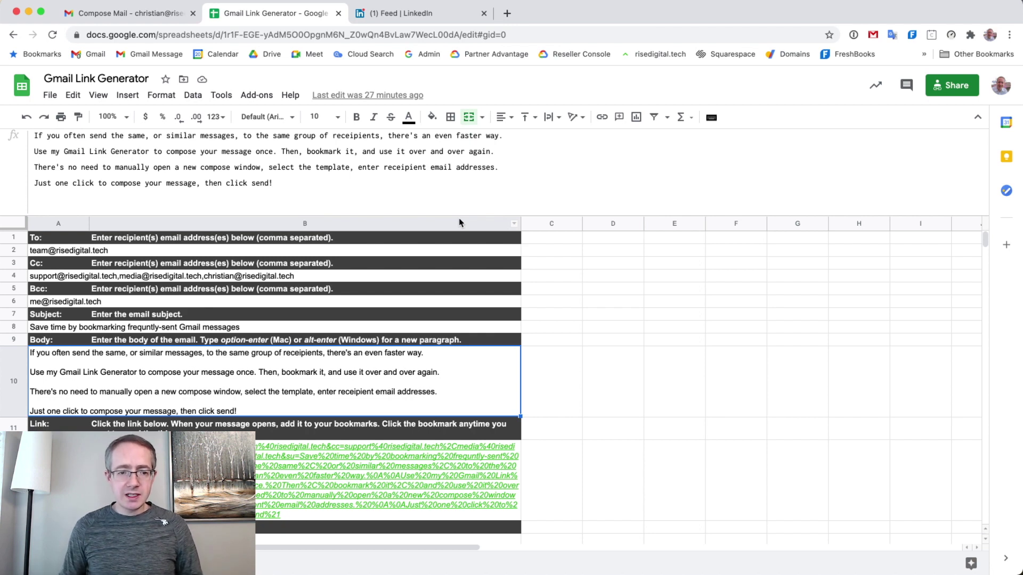
drag(456, 212, 460, 154)
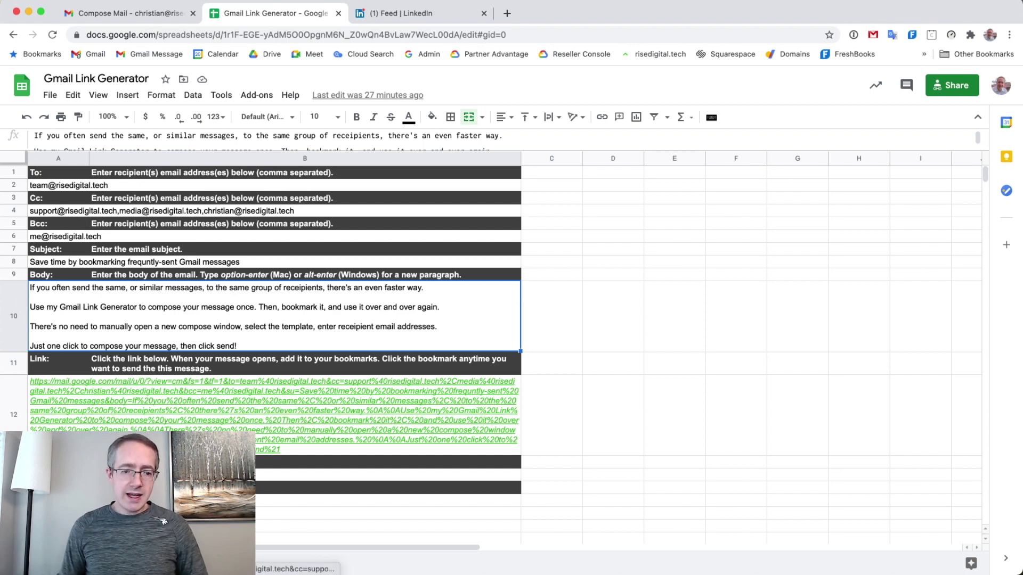
Open the row 12 link's pre-filled compose page and bookmark it as 'Demo Link'.
click(213, 442)
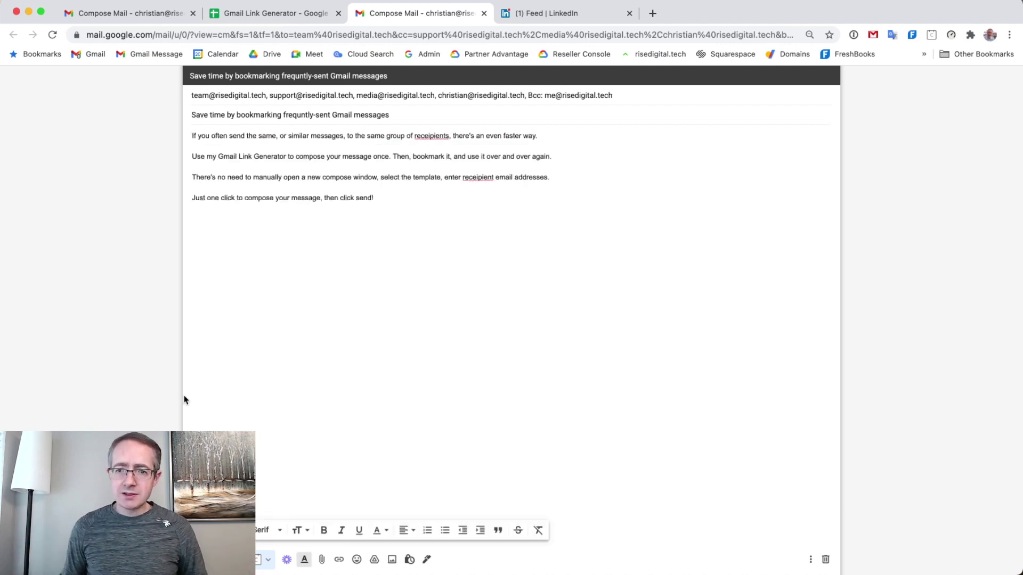
click(828, 35)
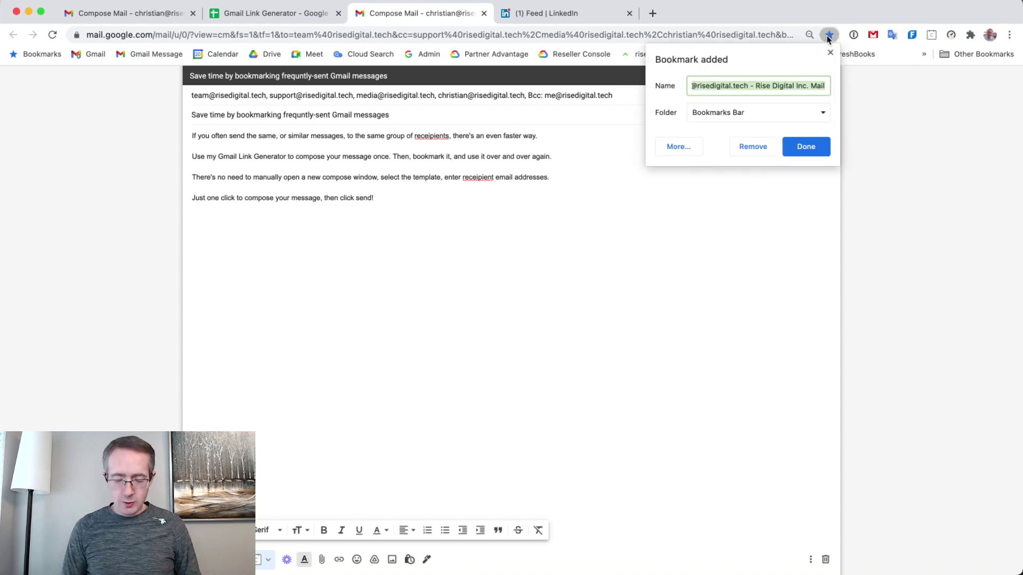
text(Demo Link)
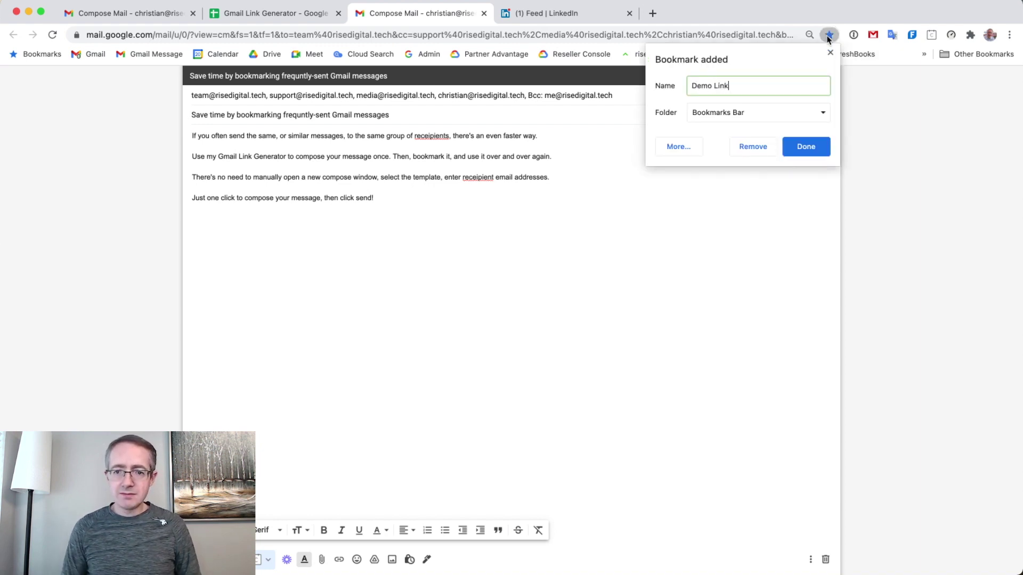
click(807, 147)
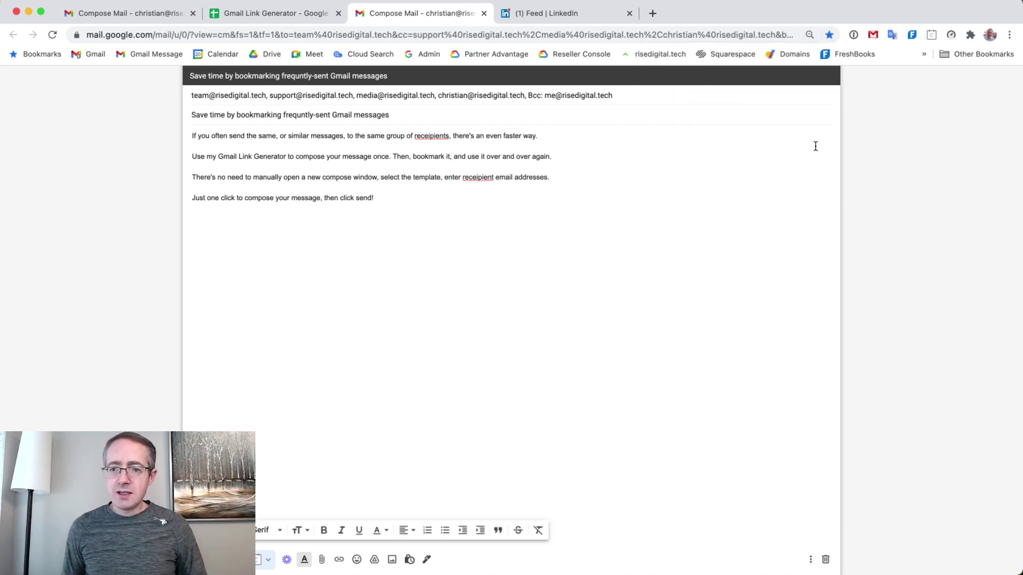
Confirm Demo Link in the bookmarks overflow, then open it in a new tab by typing 'demo'.
click(924, 55)
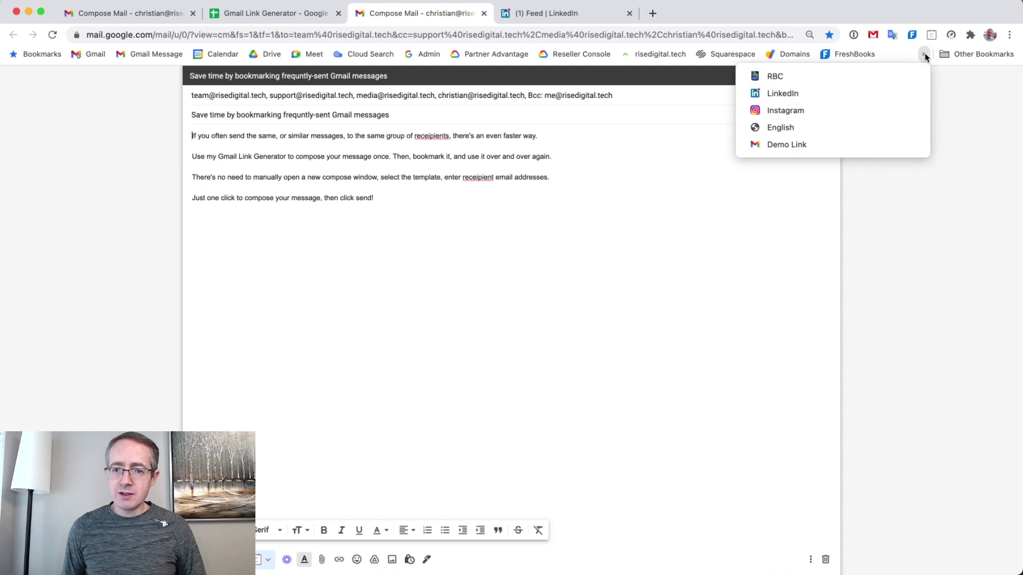
click(724, 223)
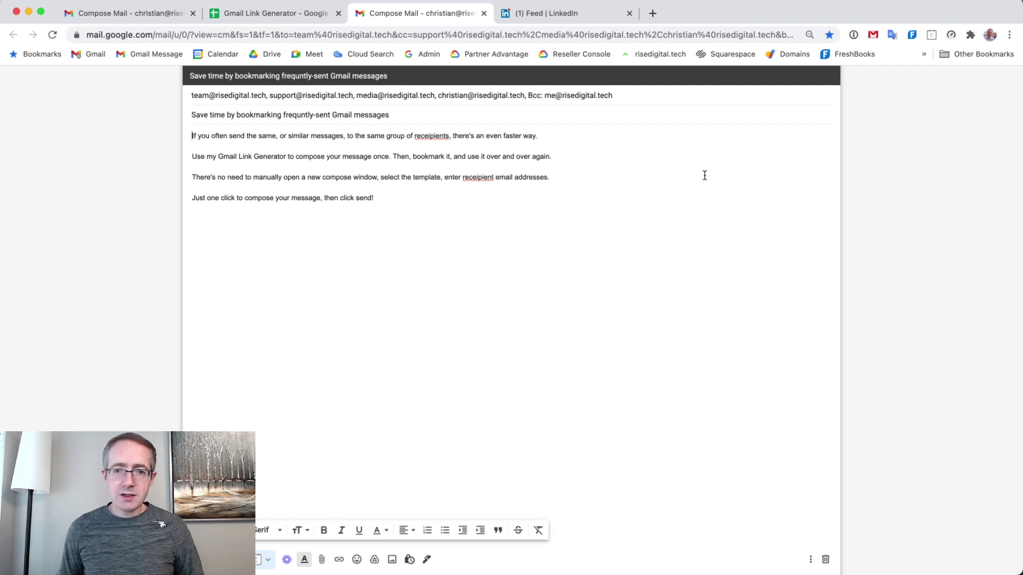
click(653, 13)
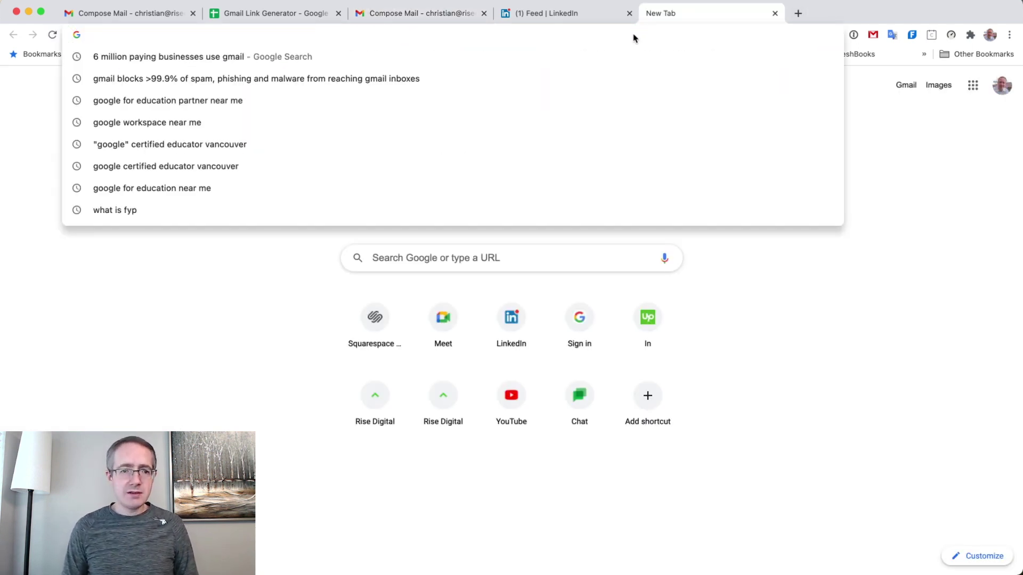
text(demo)
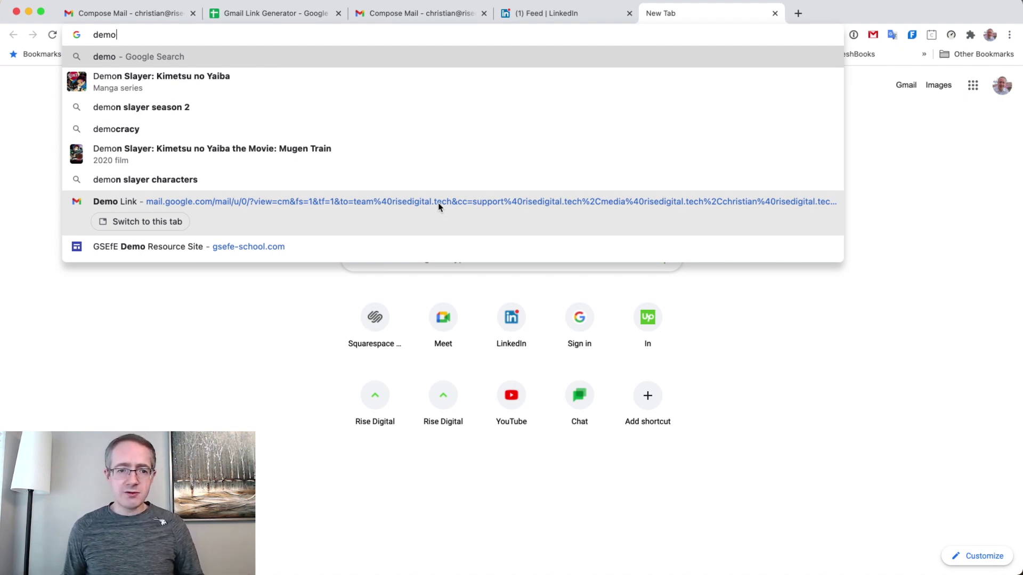
click(438, 205)
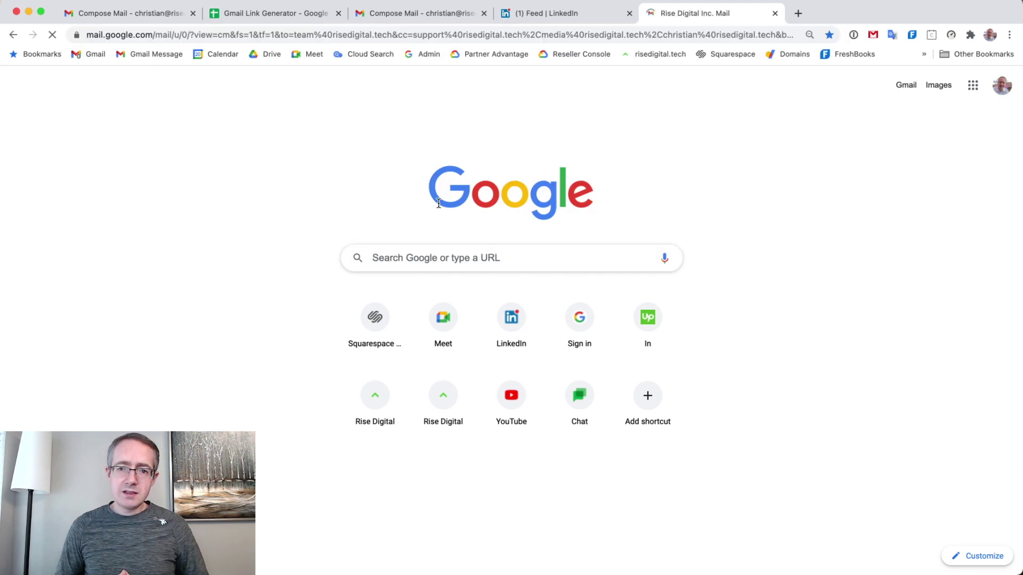